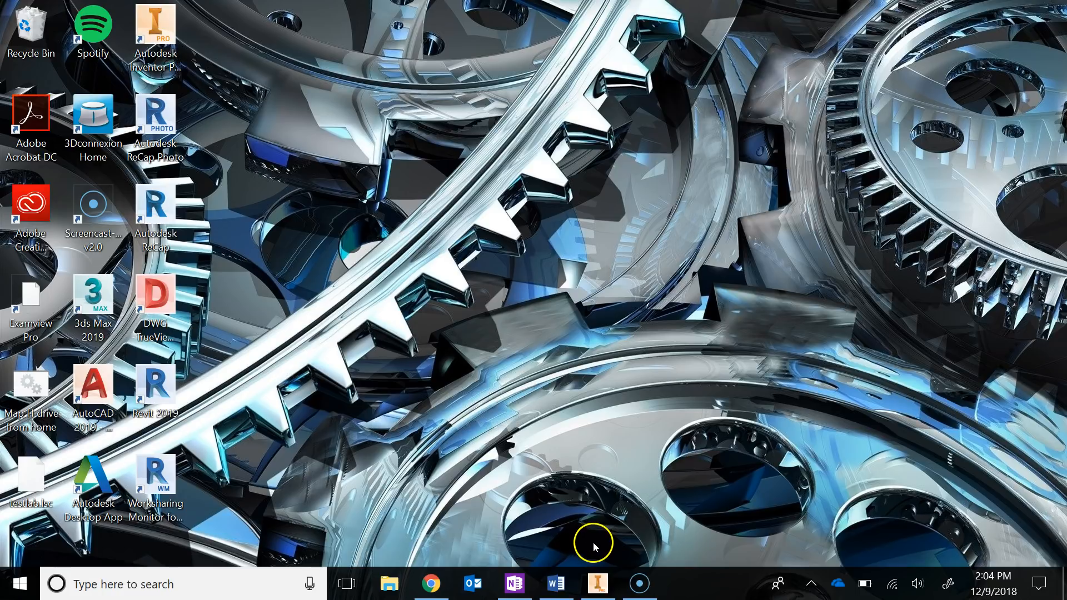
Switch to Word and review the instruction naming the new folder Inventor_Drawing_Template
{"action": "left_click", "coordinate": [573, 585]}
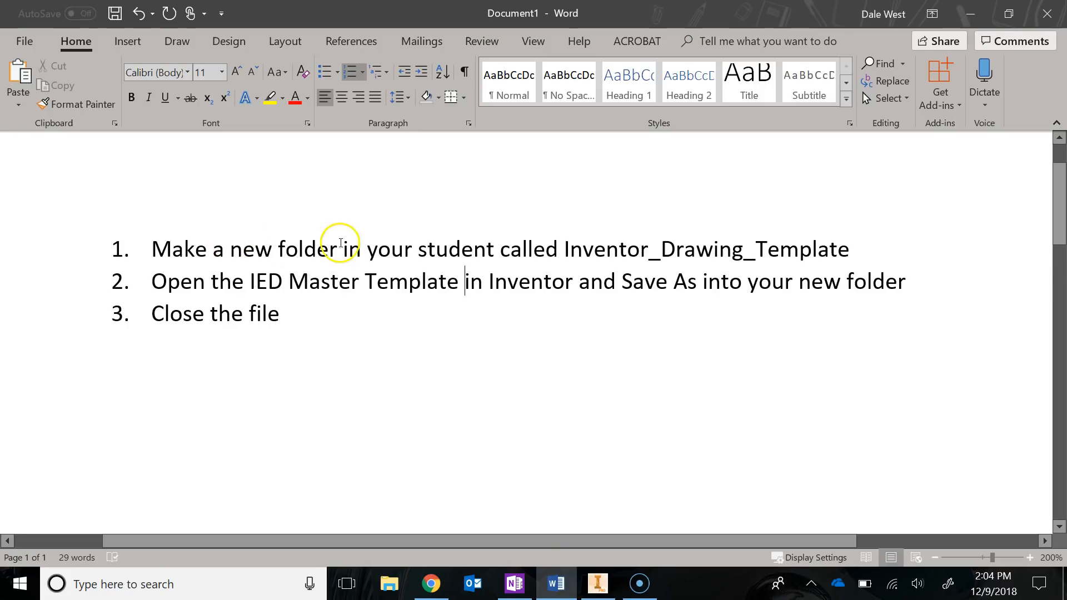
{"action": "left_click_drag", "start_coordinate": [564, 249], "coordinate": [838, 252]}
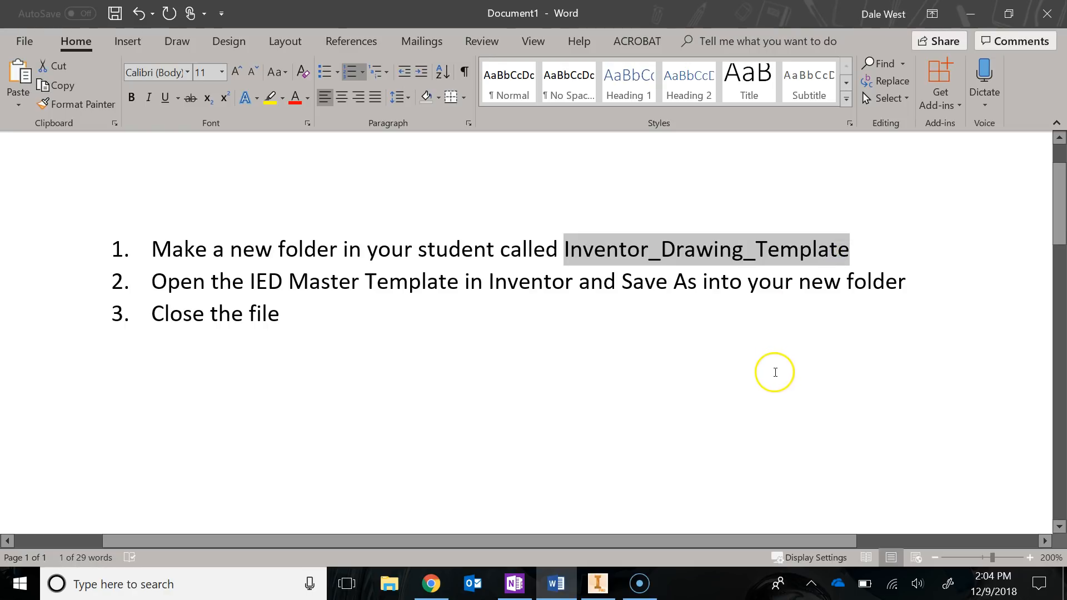
{"action": "left_click", "coordinate": [776, 372]}
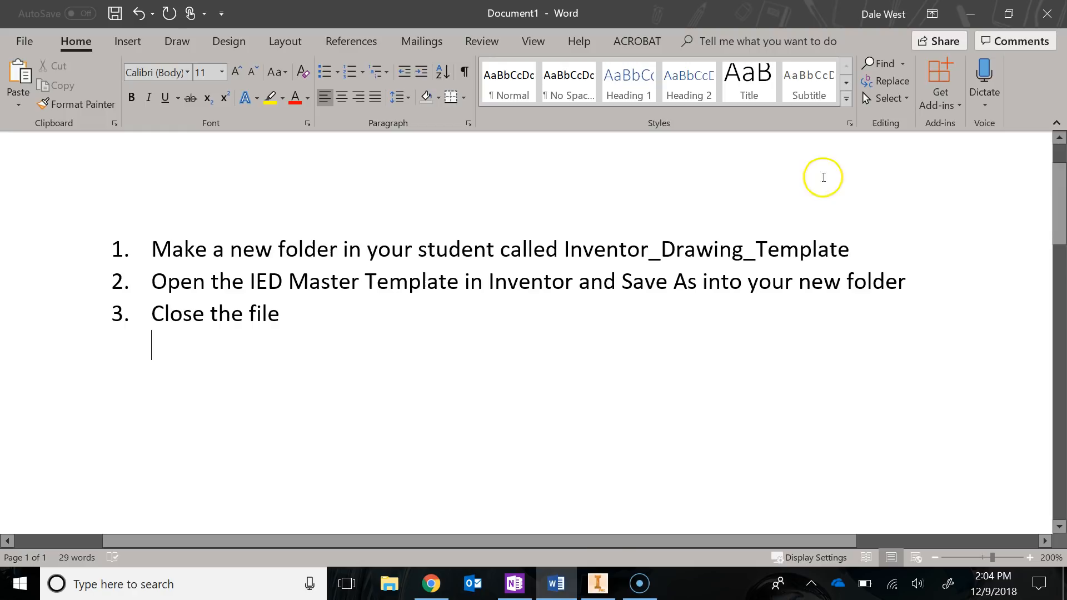
Switch to Inventor and open the Master Template_IED drawing from the Downloads folder
{"action": "left_click", "coordinate": [597, 589]}
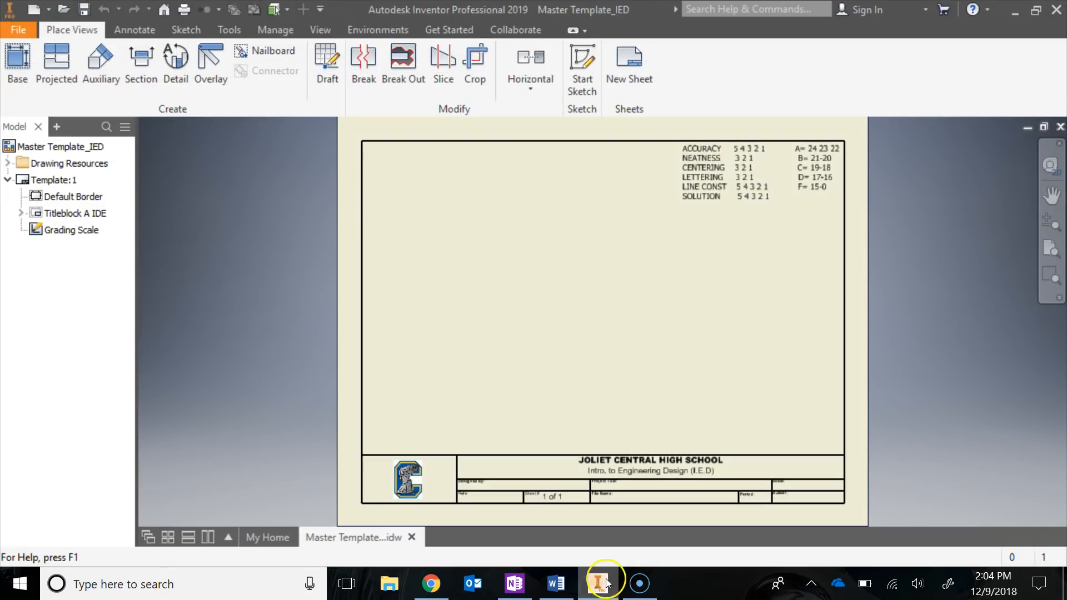
{"action": "left_click", "coordinate": [13, 32]}
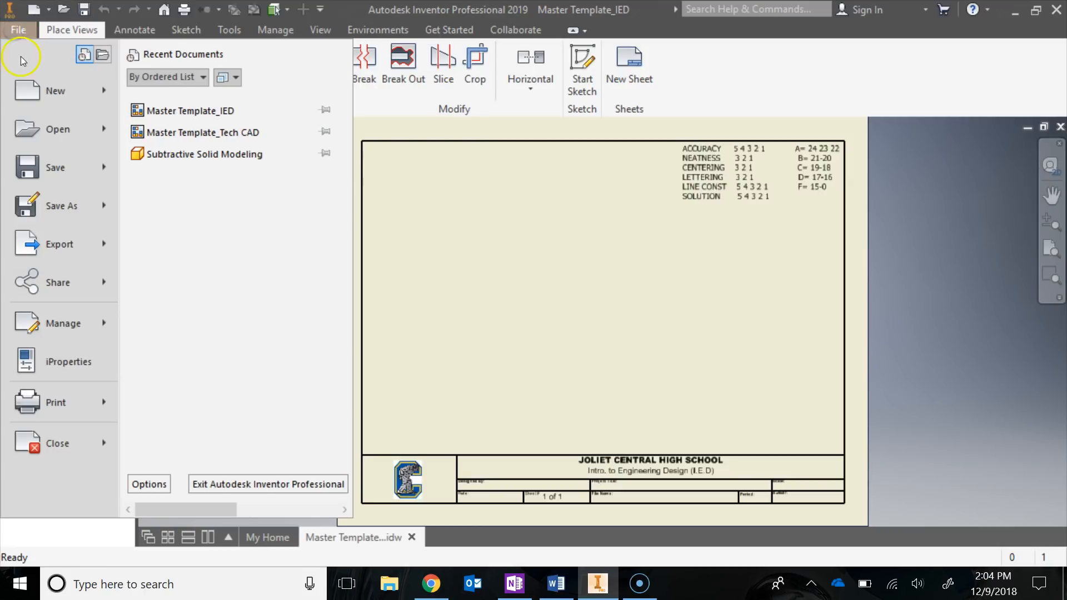
{"action": "left_click", "coordinate": [43, 131]}
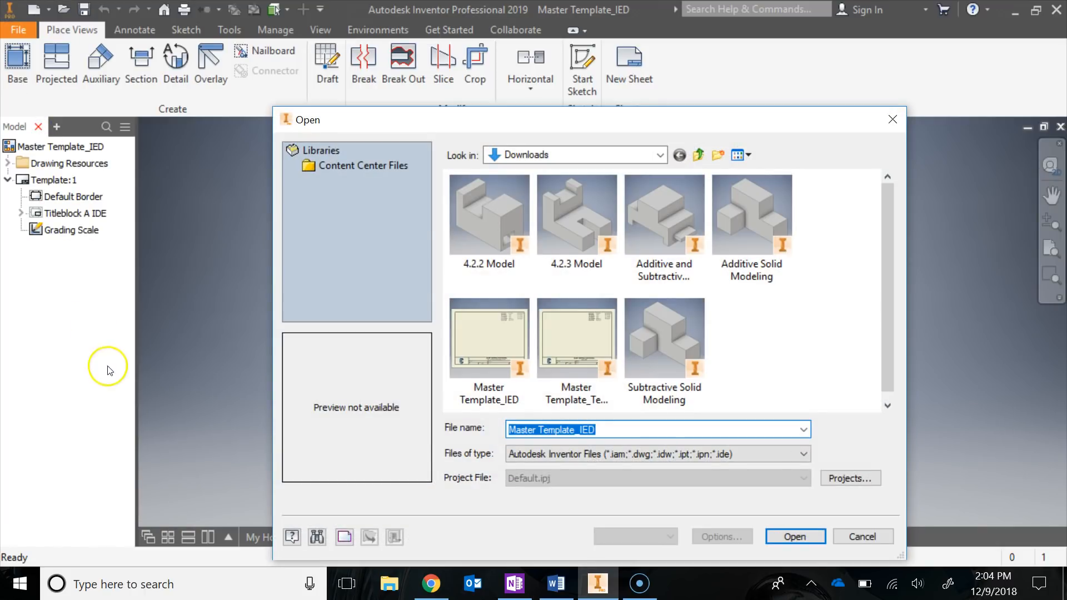
{"action": "left_click", "coordinate": [489, 347]}
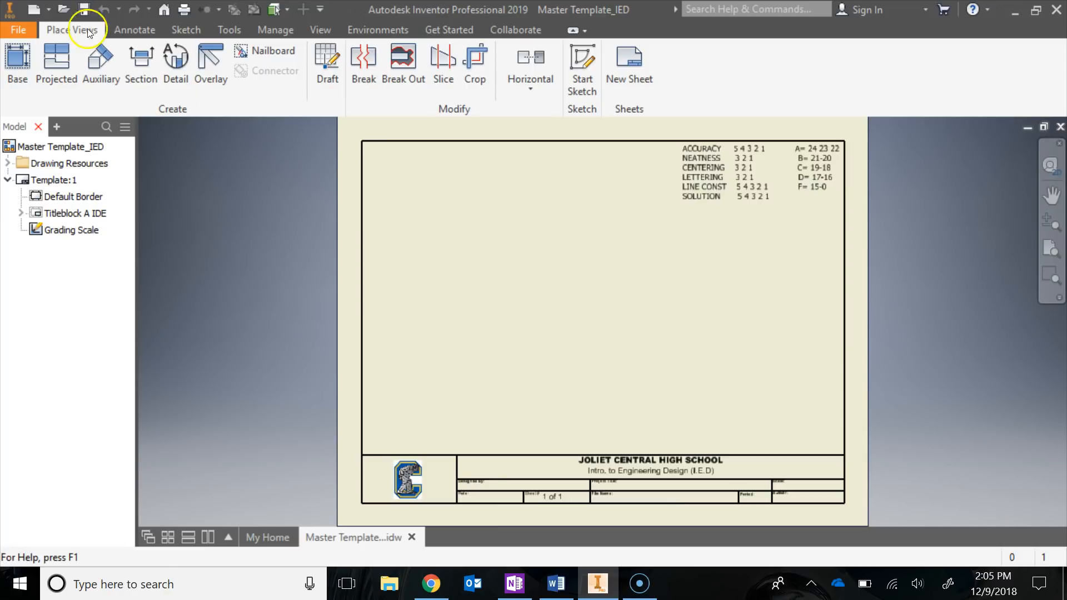
Examine the default and English templates for new files, including the ANSI (in).idw drawing, without creating a file
{"action": "left_click", "coordinate": [18, 32]}
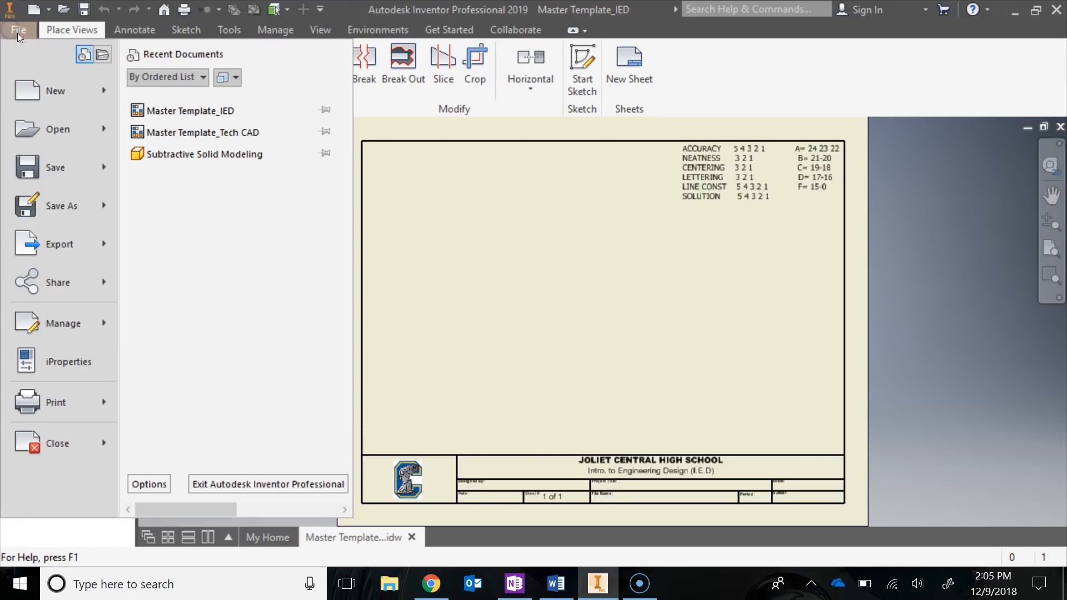
{"action": "left_click", "coordinate": [57, 93]}
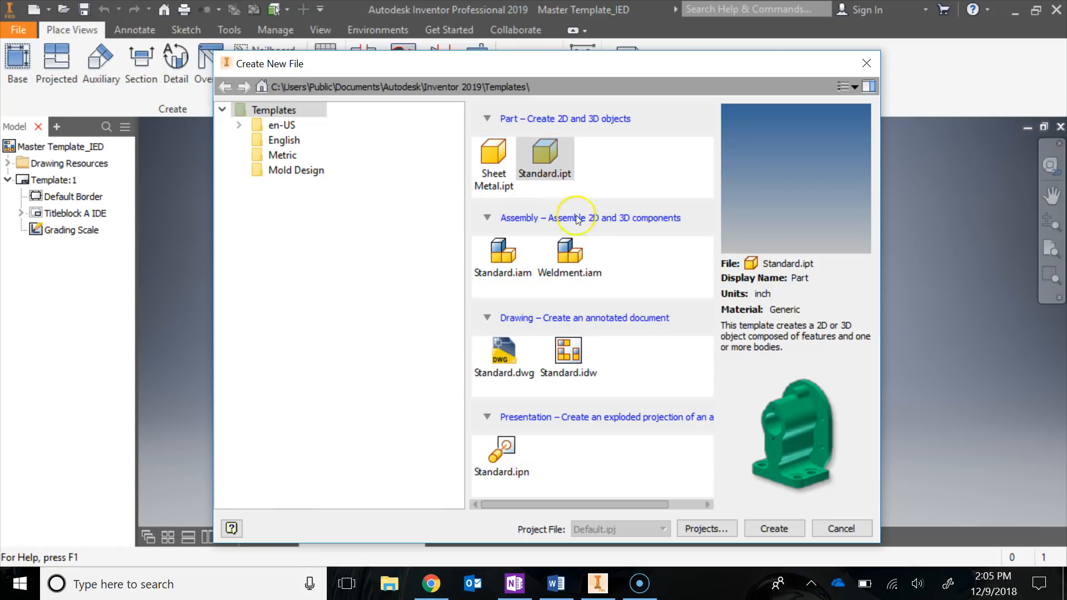
{"action": "left_click", "coordinate": [584, 253]}
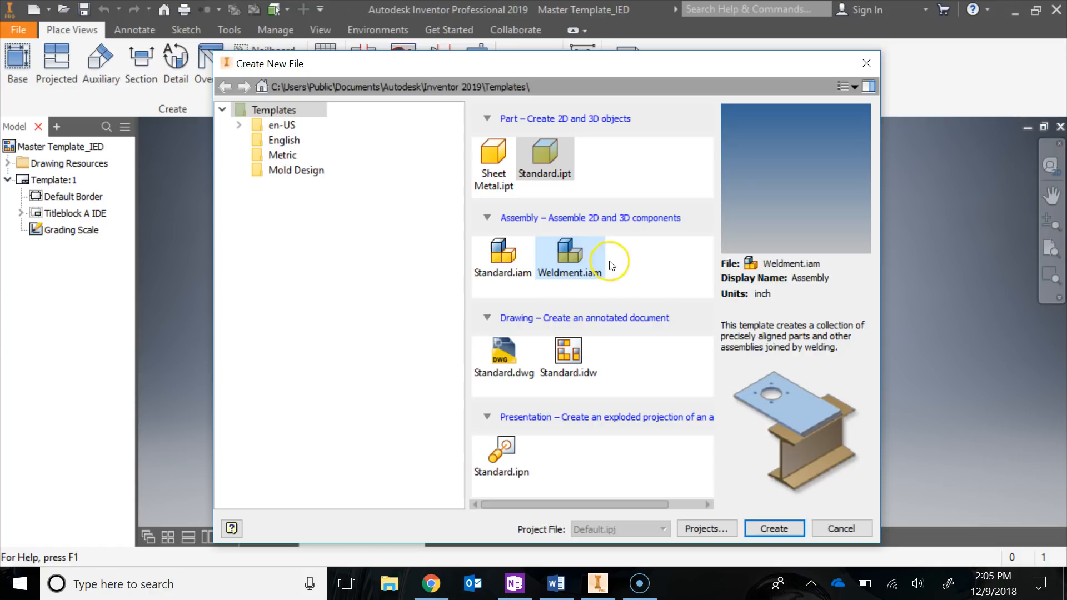
{"action": "left_click", "coordinate": [280, 140]}
{"action": "left_click", "coordinate": [581, 260]}
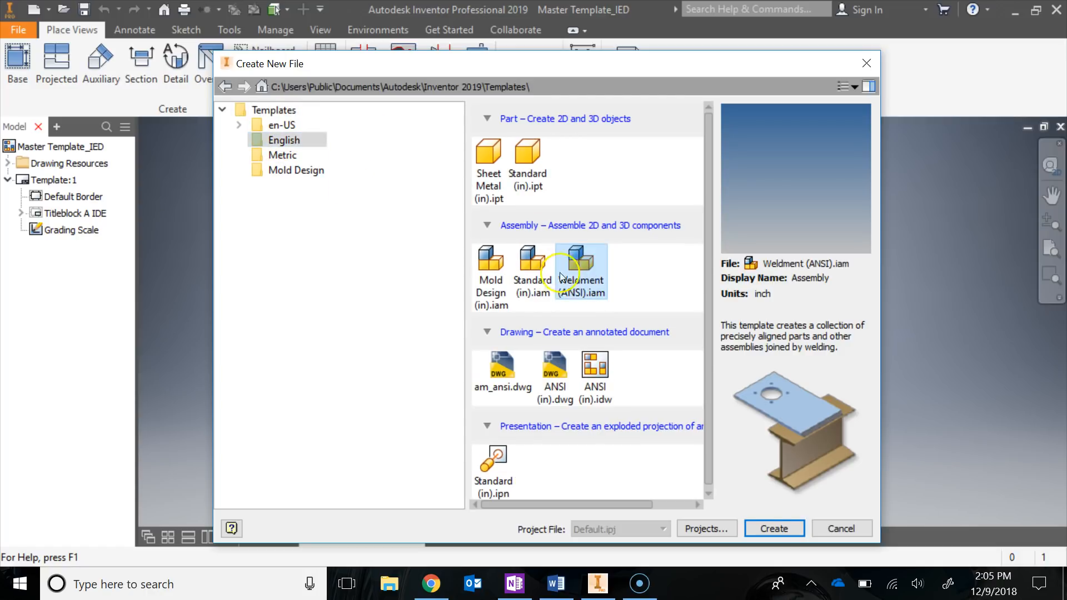
{"action": "left_click", "coordinate": [531, 260]}
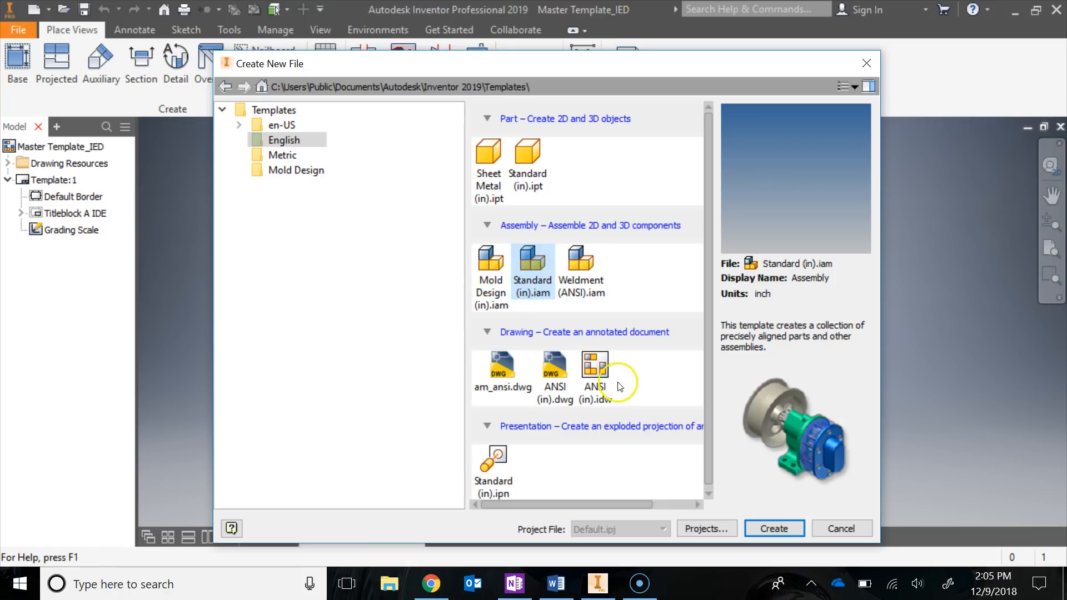
{"action": "left_click", "coordinate": [603, 380]}
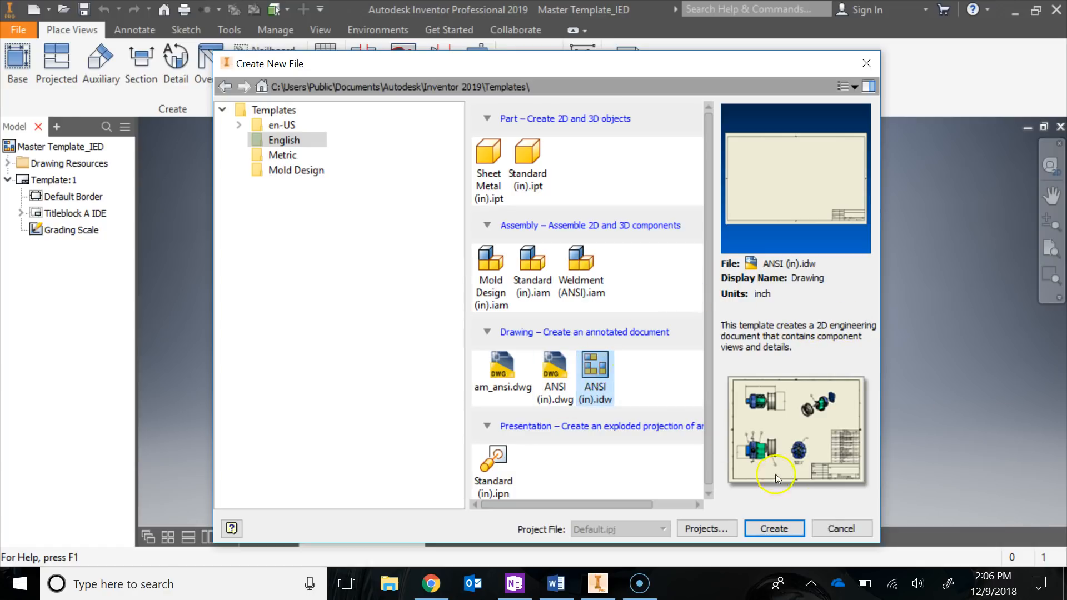
{"action": "left_click", "coordinate": [841, 529]}
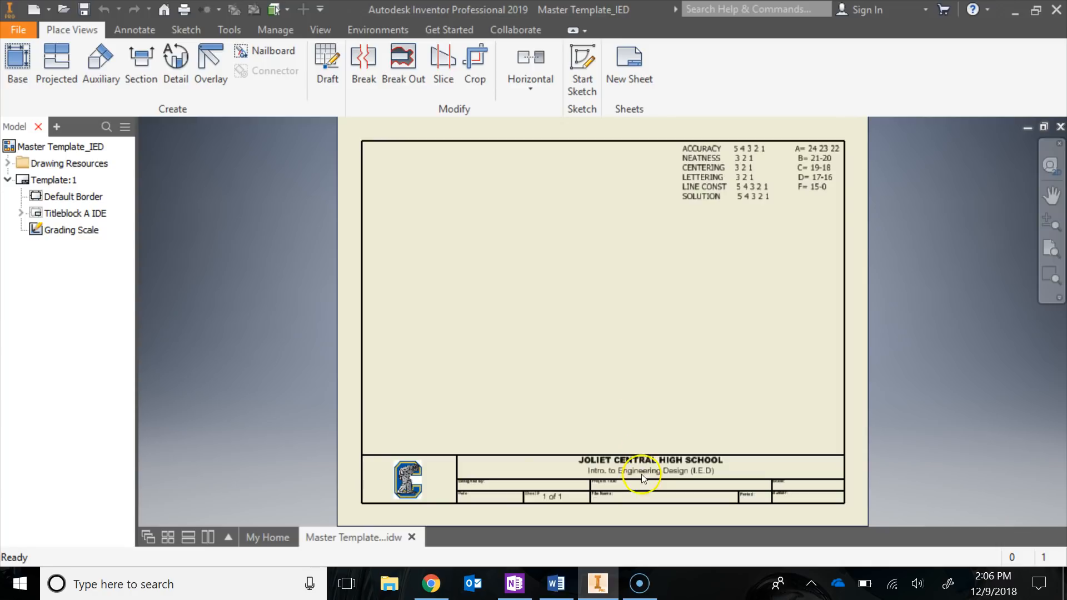
Examine the fields of the title block on the template sheet
{"action": "scroll", "coordinate": [647, 489], "scroll_direction": "down", "scroll_amount": 5}
{"action": "mouse_move", "coordinate": [656, 471]}
{"action": "middle_mouse_down"}
{"action": "mouse_move", "coordinate": [681, 380]}
{"action": "mouse_move", "coordinate": [872, 354]}
{"action": "mouse_move", "coordinate": [792, 351]}
{"action": "mouse_move", "coordinate": [776, 372]}
{"action": "mouse_move", "coordinate": [689, 362]}
{"action": "middle_mouse_up"}
{"action": "scroll", "coordinate": [678, 373], "scroll_direction": "up", "scroll_amount": 4}
{"action": "scroll", "coordinate": [729, 385], "scroll_direction": "down", "scroll_amount": 4}
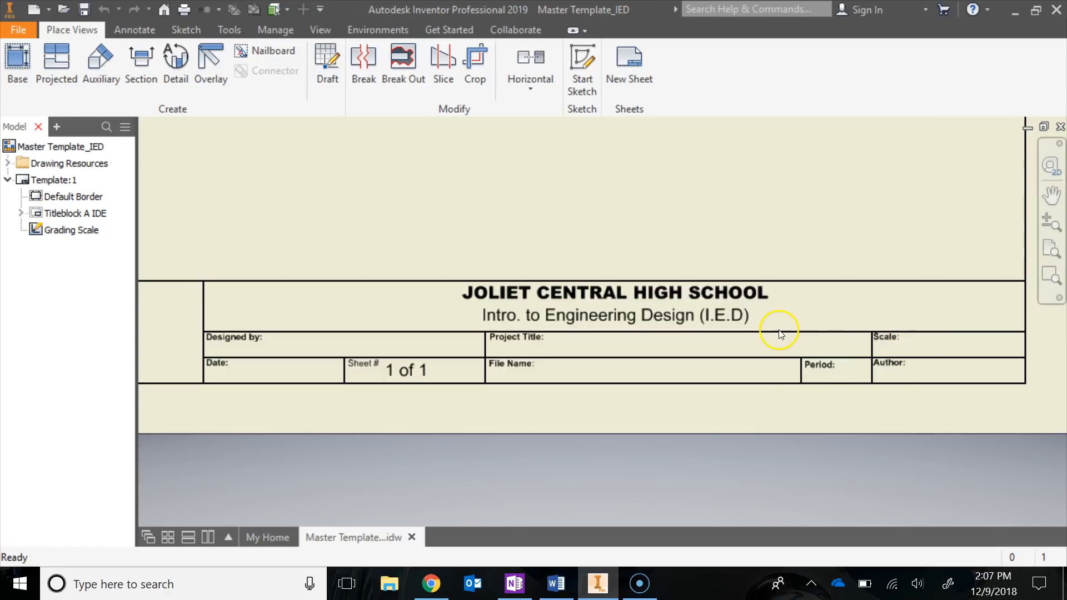
Move the grading scale sketch across the sheet and back inside the border's upper-right corner
{"action": "scroll", "coordinate": [779, 330], "scroll_direction": "up", "scroll_amount": 4}
{"action": "mouse_move", "coordinate": [779, 330]}
{"action": "middle_mouse_down"}
{"action": "mouse_move", "coordinate": [759, 402]}
{"action": "mouse_move", "coordinate": [737, 409]}
{"action": "middle_mouse_up"}
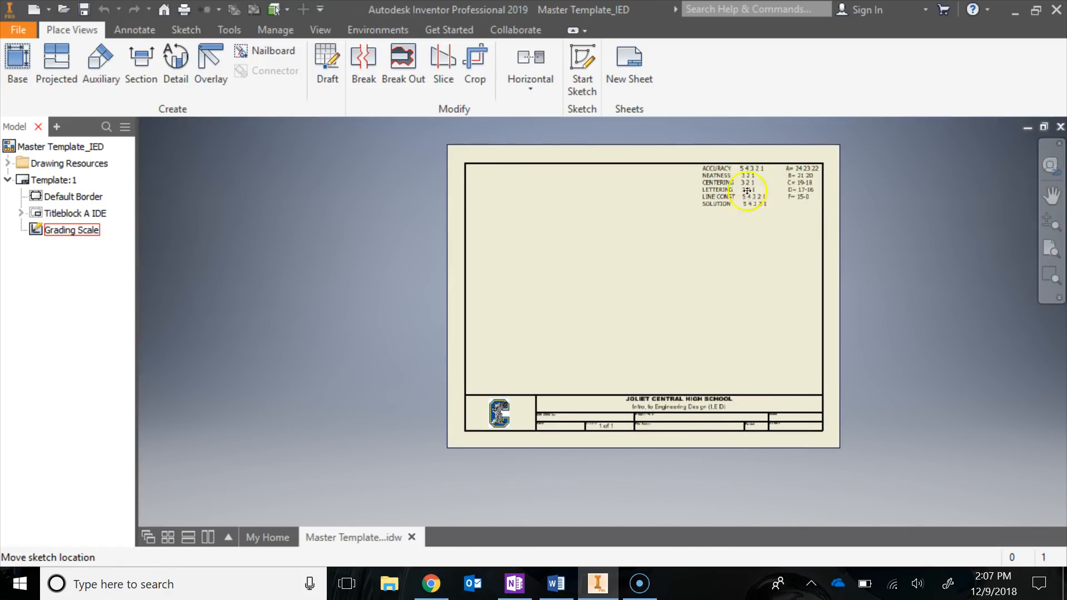
{"action": "mouse_move", "coordinate": [748, 190]}
{"action": "left_mouse_down"}
{"action": "mouse_move", "coordinate": [681, 251]}
{"action": "mouse_move", "coordinate": [556, 222]}
{"action": "left_mouse_up"}
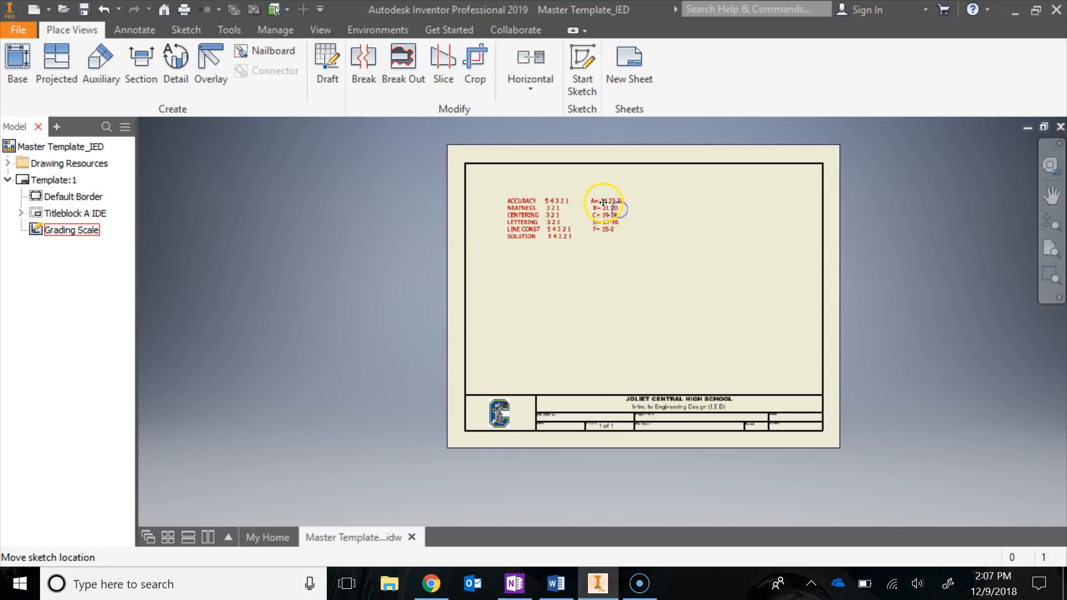
{"action": "left_click_drag", "start_coordinate": [610, 205], "coordinate": [803, 171]}
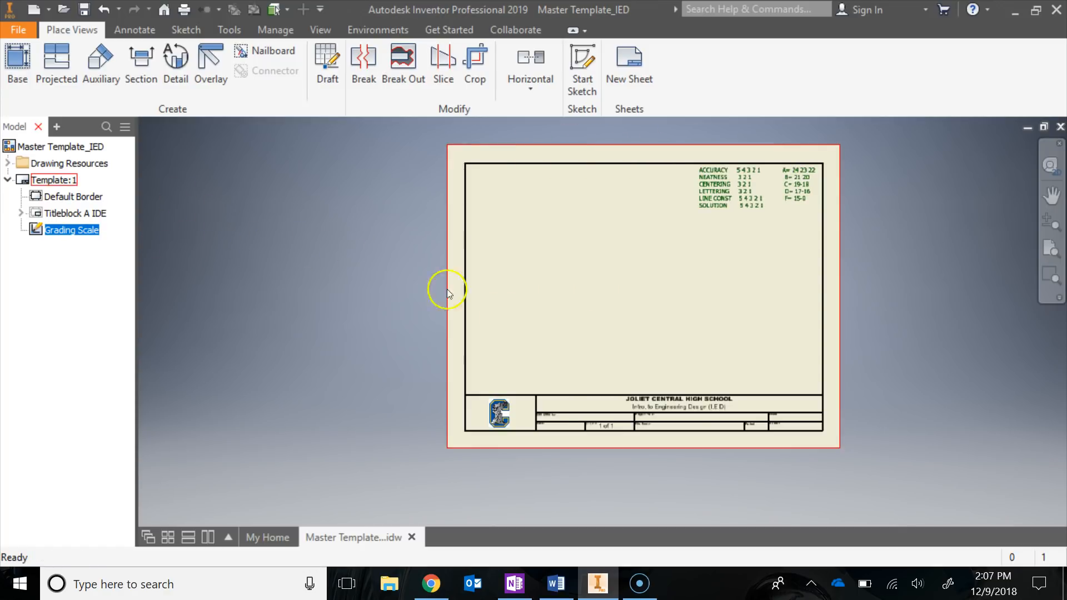
Examine the template sheet's components: the default border, Titleblock A IDE with its field text, and the grading scale
{"action": "middle_click_drag", "start_coordinate": [721, 329], "coordinate": [436, 221]}
{"action": "scroll", "coordinate": [653, 329], "scroll_direction": "down", "scroll_amount": 5}
{"action": "scroll", "coordinate": [653, 329], "scroll_direction": "up", "scroll_amount": 4}
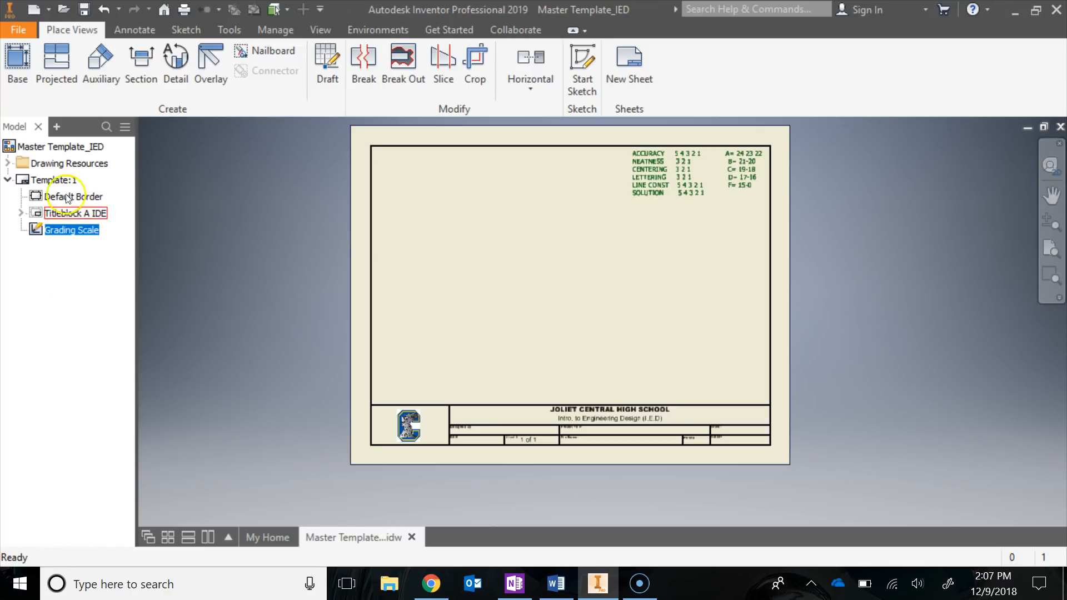
{"action": "left_click", "coordinate": [50, 182]}
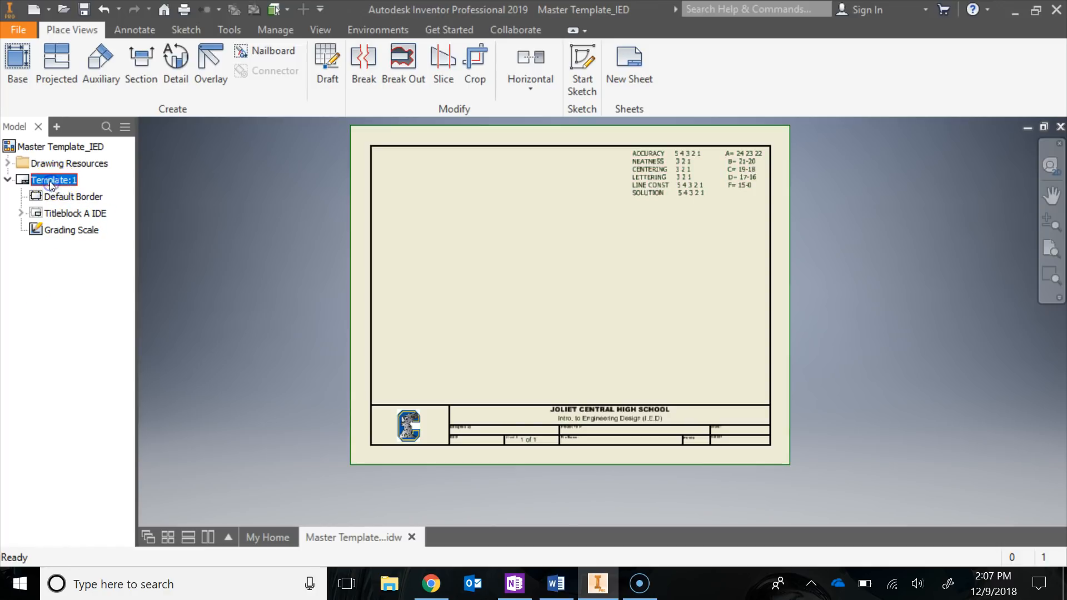
{"action": "left_click", "coordinate": [39, 197]}
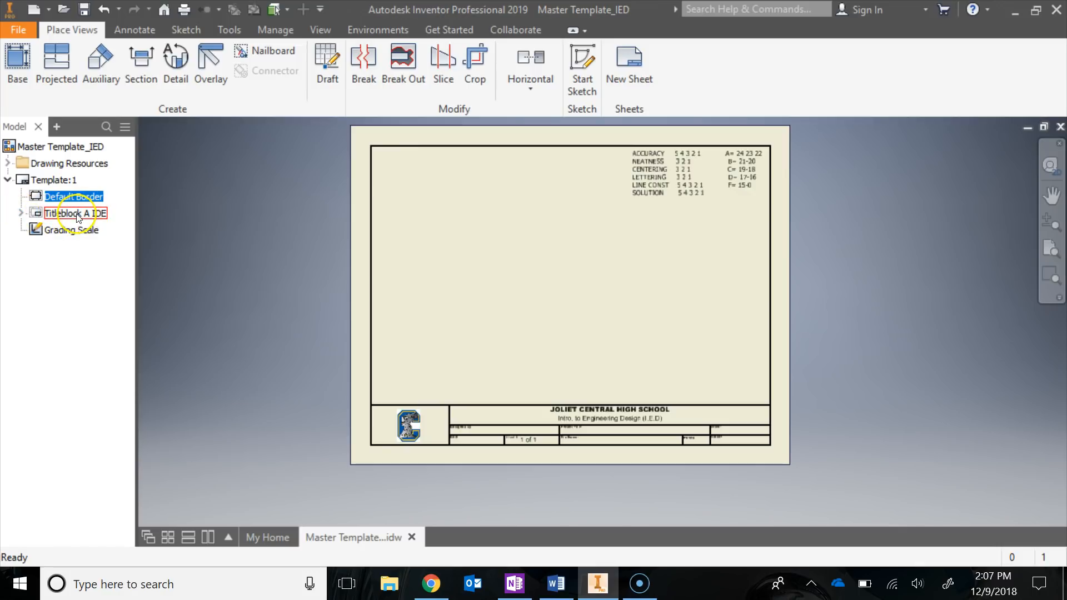
{"action": "left_click", "coordinate": [21, 213]}
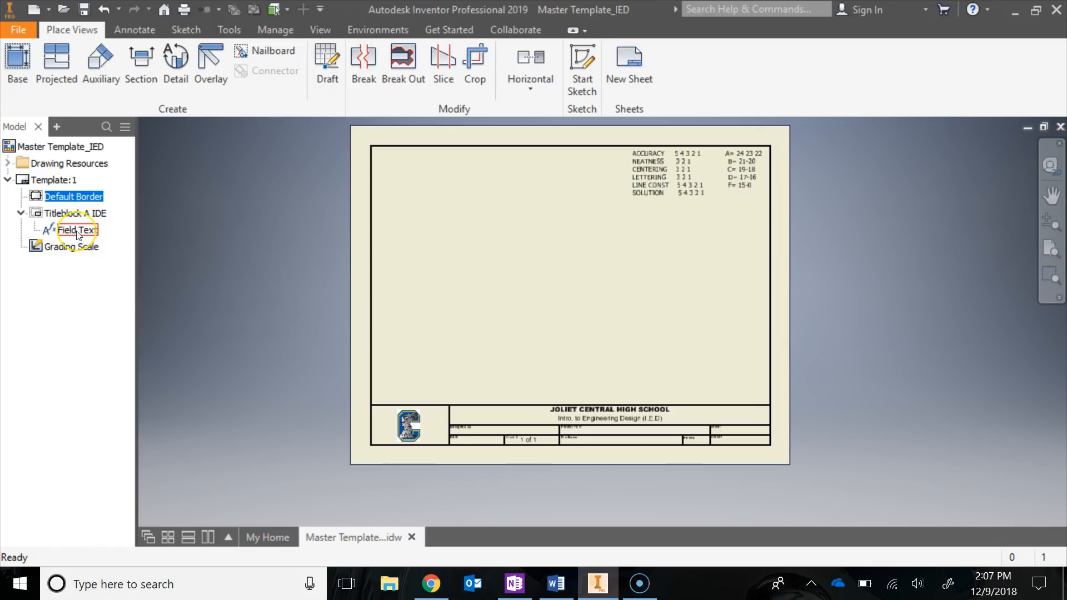
{"action": "left_click", "coordinate": [55, 230]}
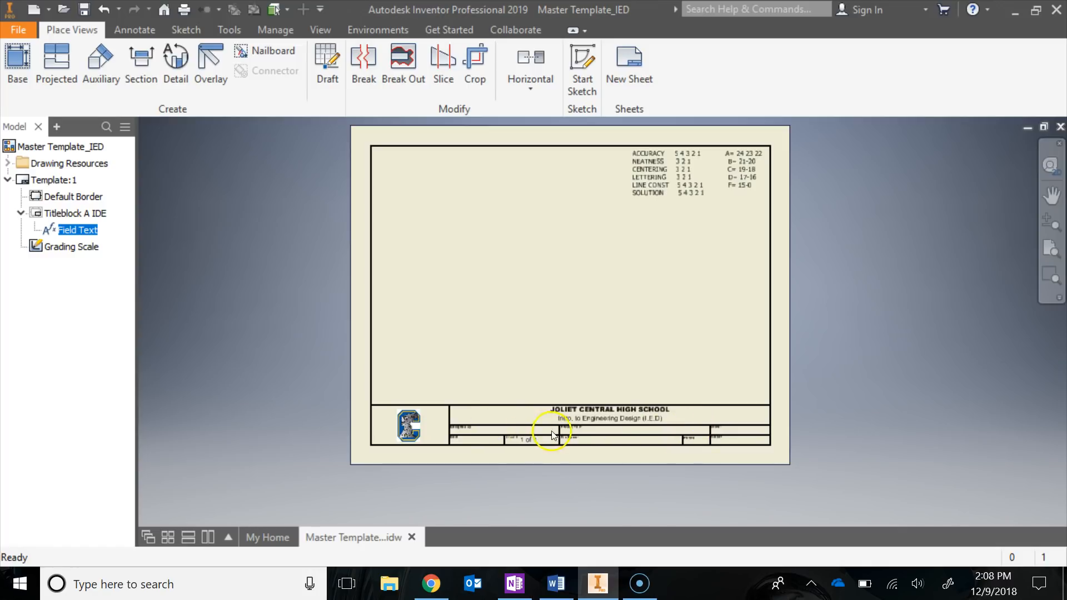
{"action": "left_click", "coordinate": [40, 247]}
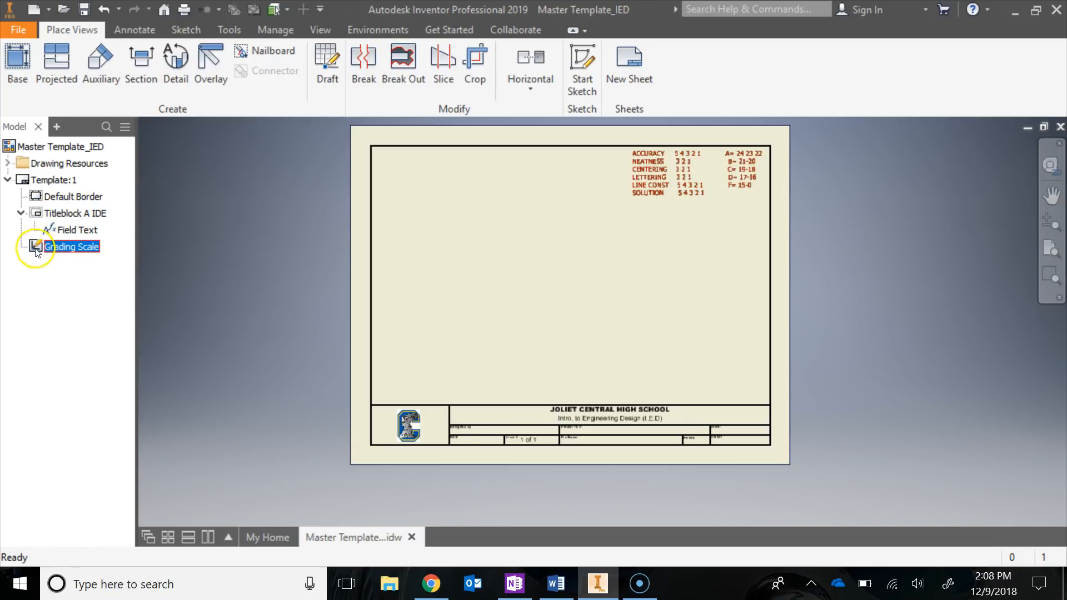
{"action": "left_click", "coordinate": [272, 281]}
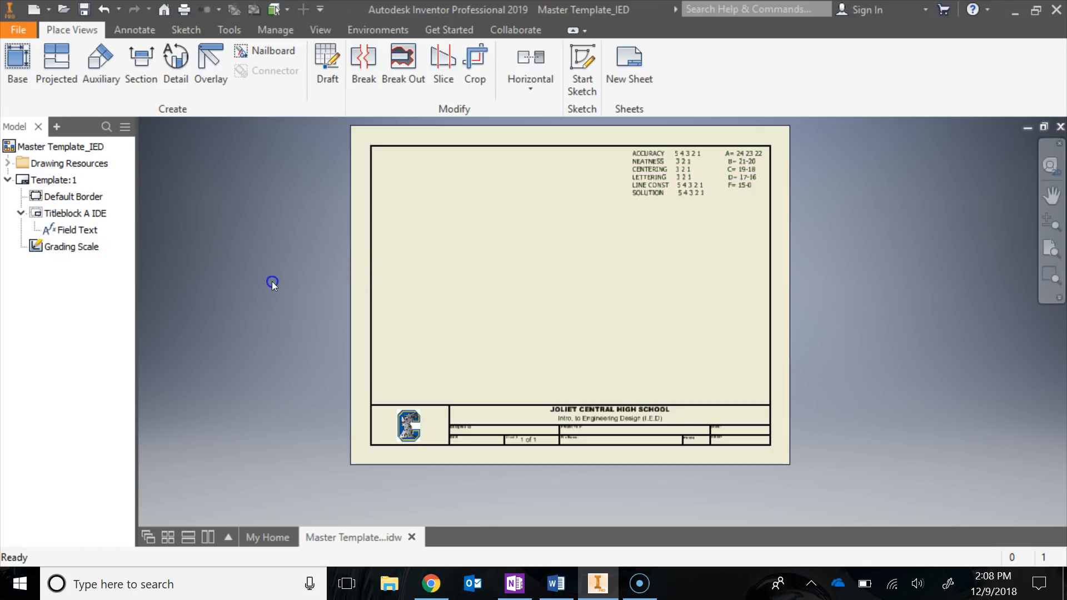
{"action": "left_click", "coordinate": [8, 180]}
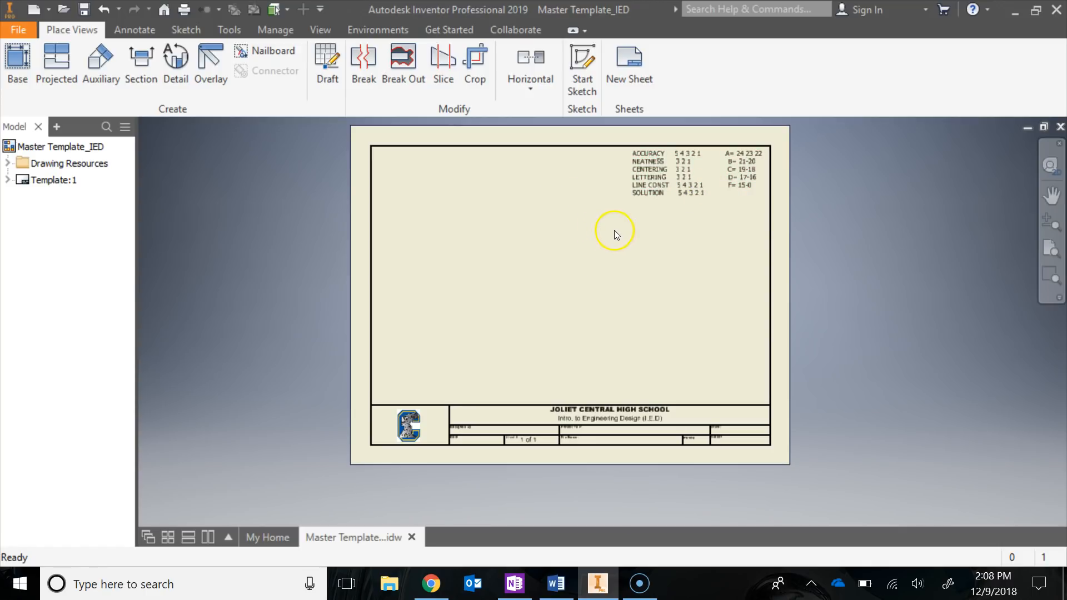
Start saving a copy of the template drawing under the file name Subtractive Model
{"action": "left_click", "coordinate": [19, 32]}
{"action": "left_click", "coordinate": [32, 208]}
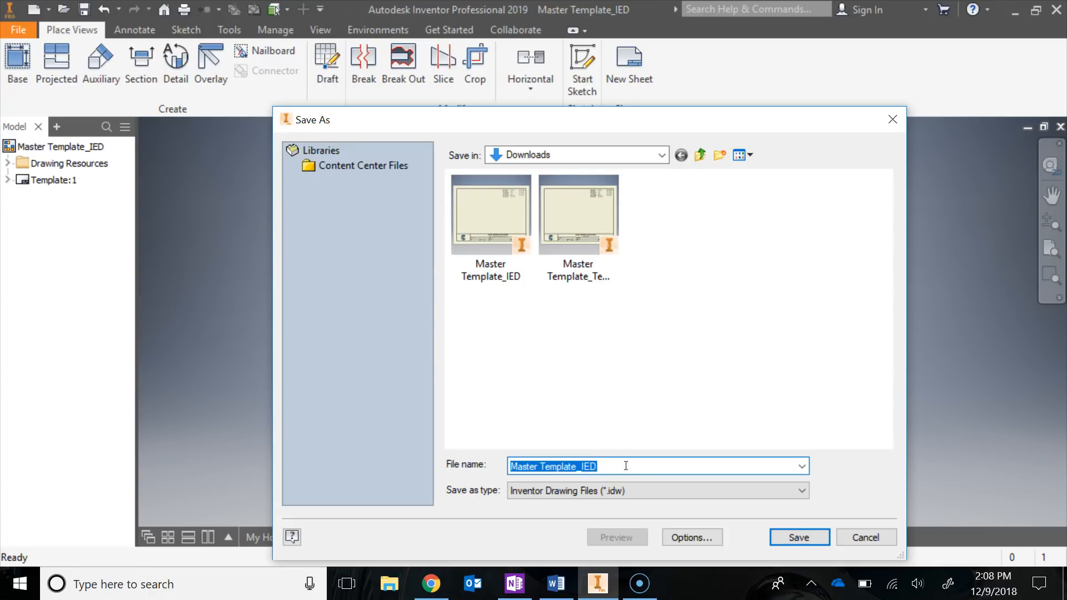
{"action": "type", "text": "S"}
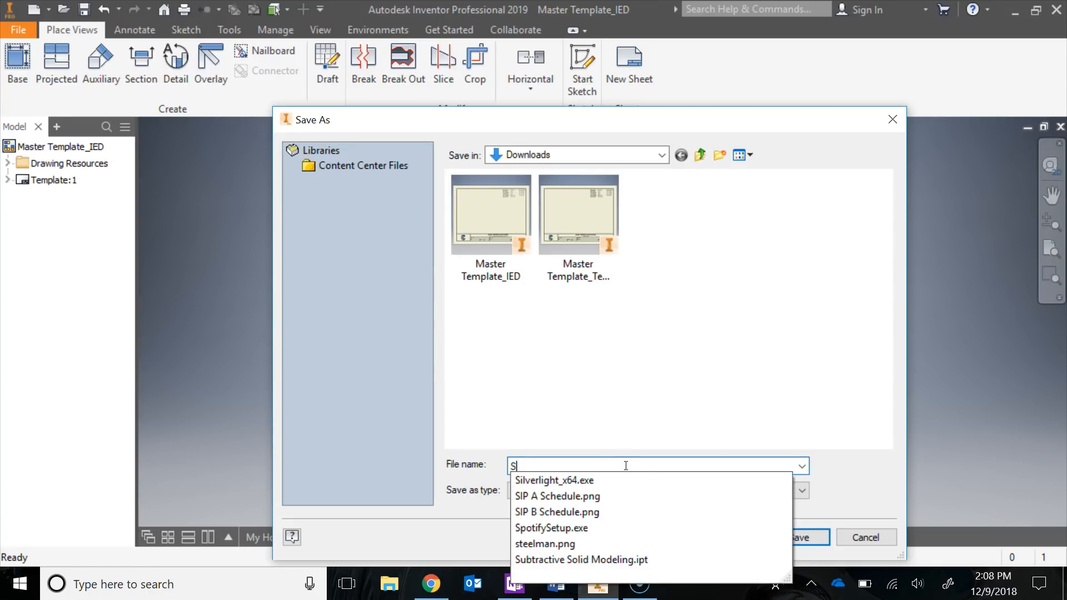
{"action": "type", "text": "ubtracti"}
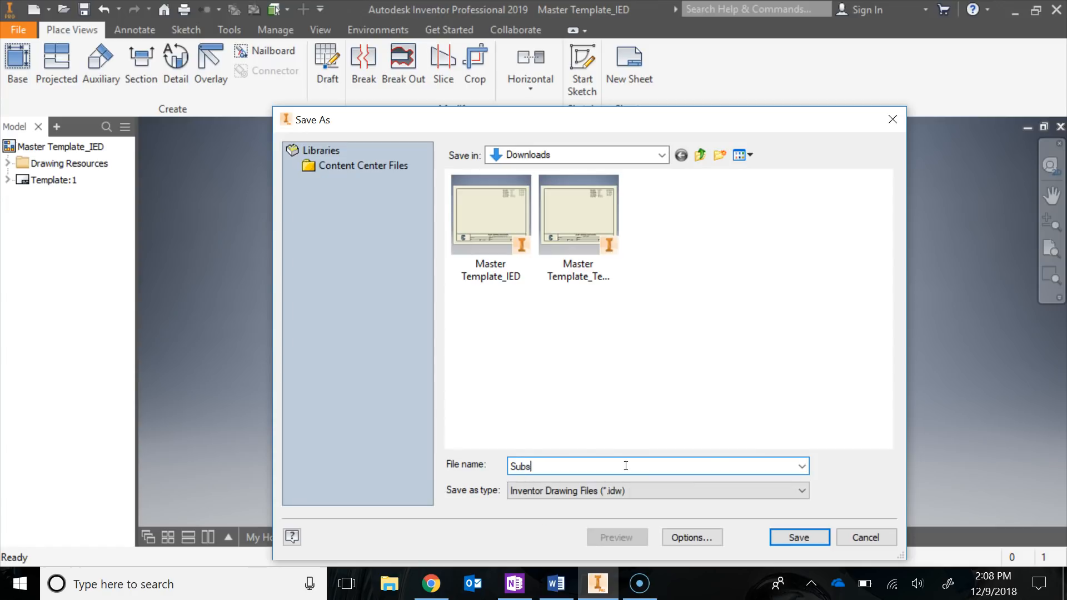
{"action": "type", "text": "ve"}
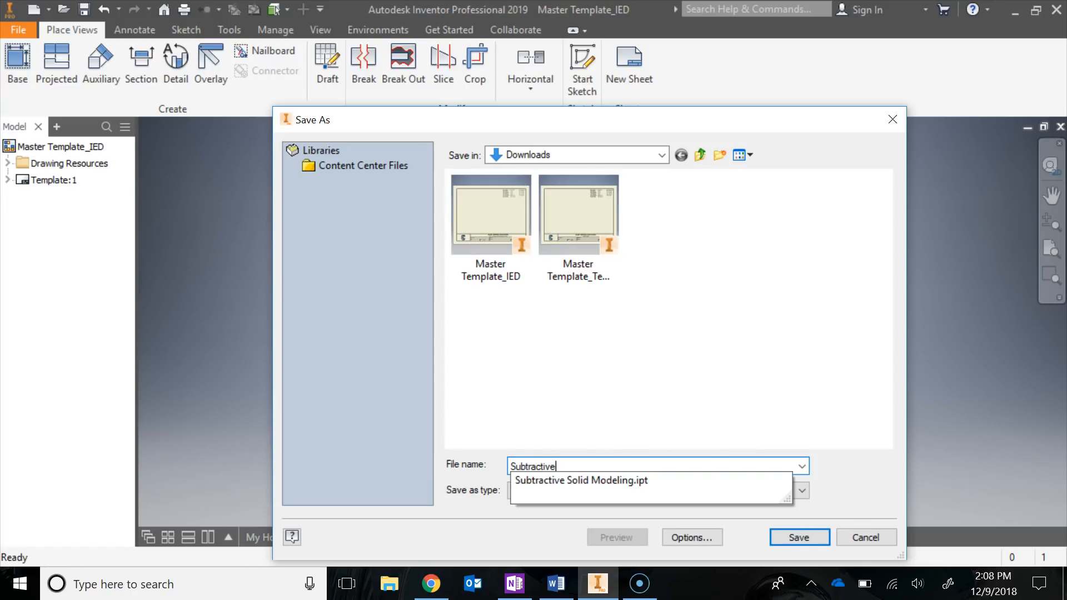
{"action": "type", "text": " Model"}
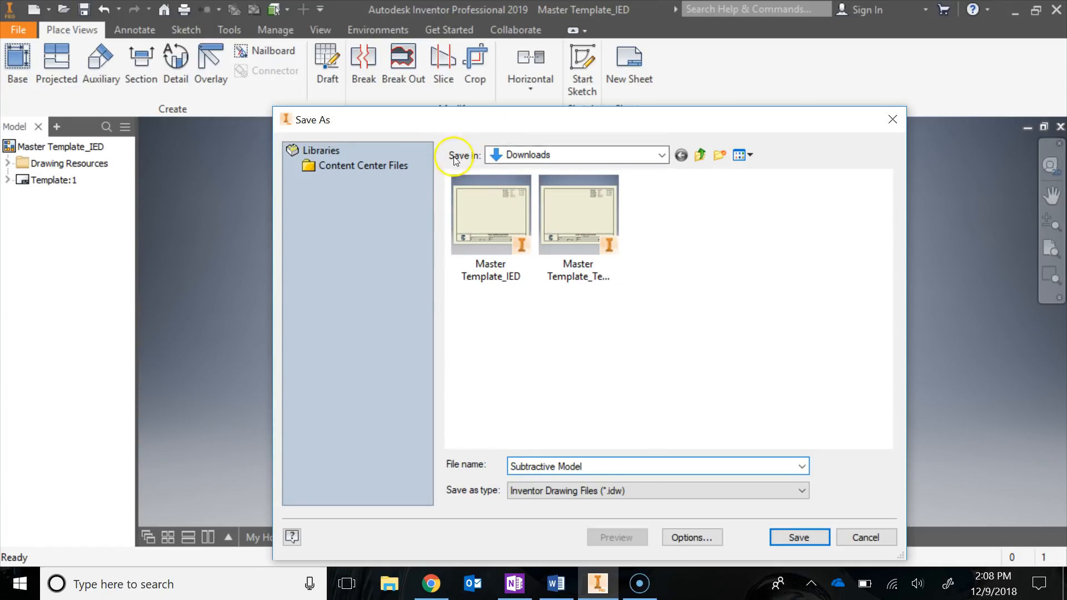
{"action": "left_click", "coordinate": [661, 155]}
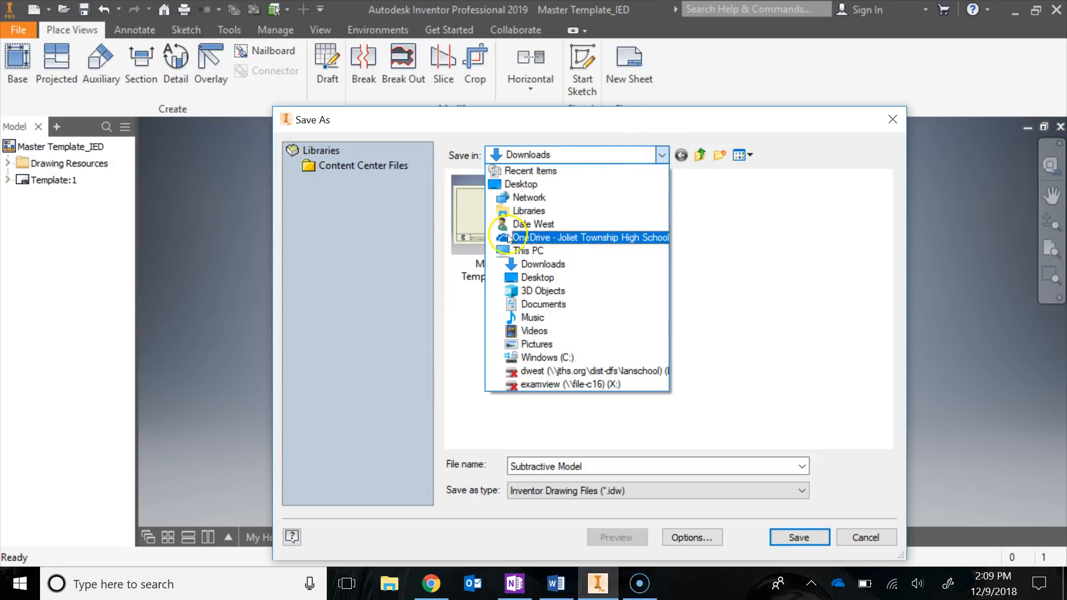
{"action": "left_click", "coordinate": [514, 251]}
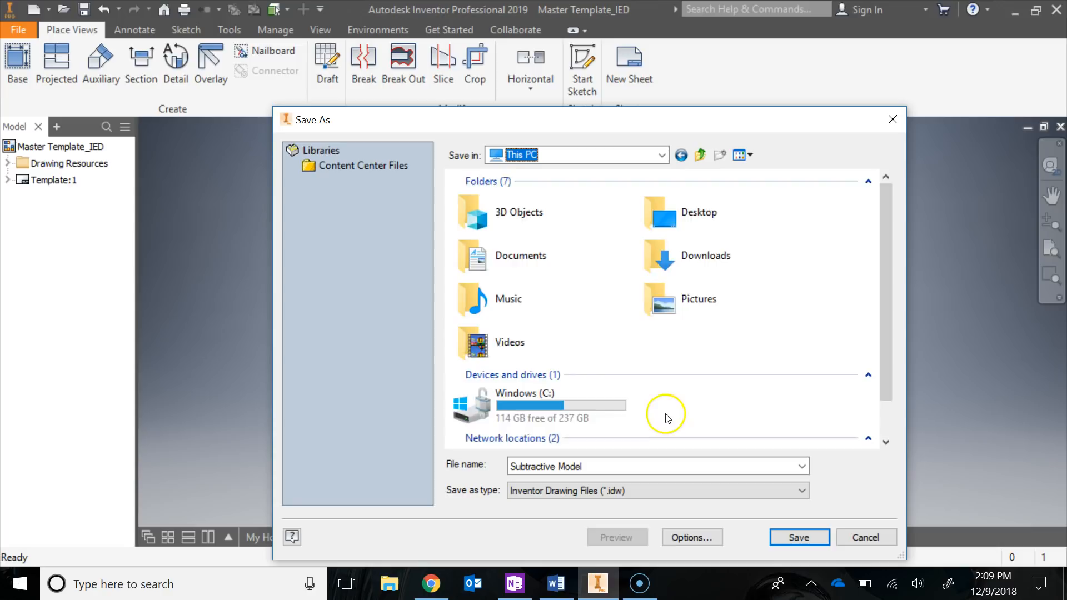
{"action": "scroll", "coordinate": [661, 356], "scroll_direction": "down", "scroll_amount": 1}
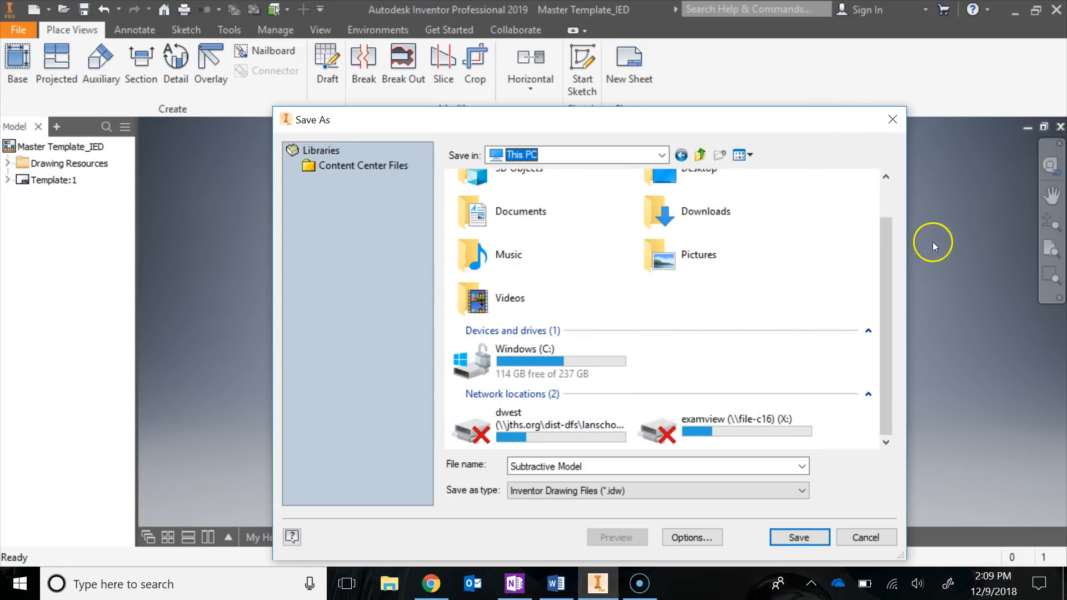
{"action": "left_click_drag", "start_coordinate": [889, 247], "coordinate": [897, 207]}
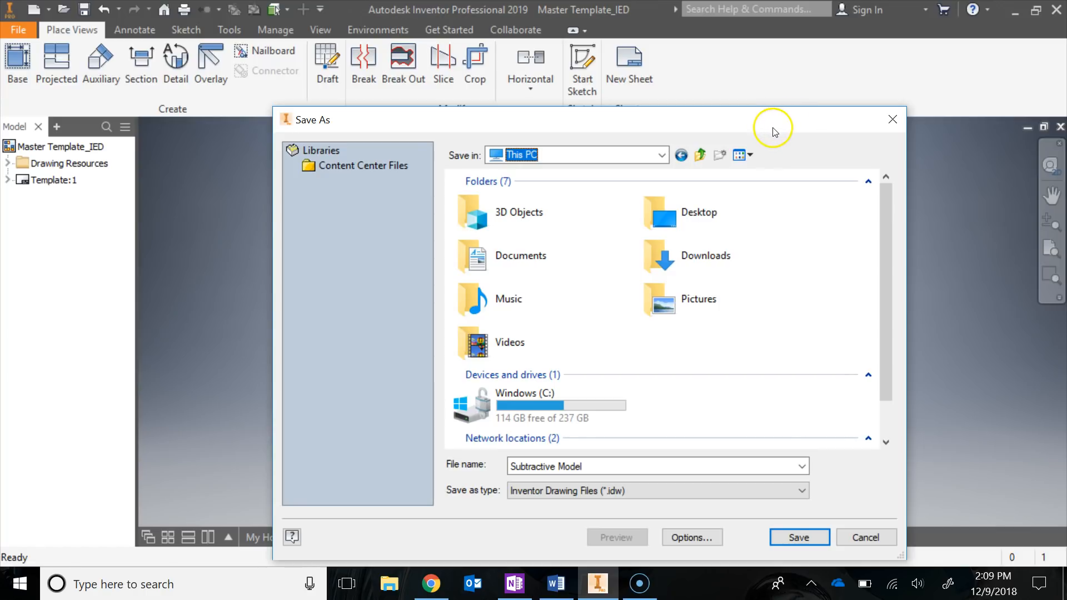
{"action": "left_click_drag", "start_coordinate": [770, 125], "coordinate": [760, 102]}
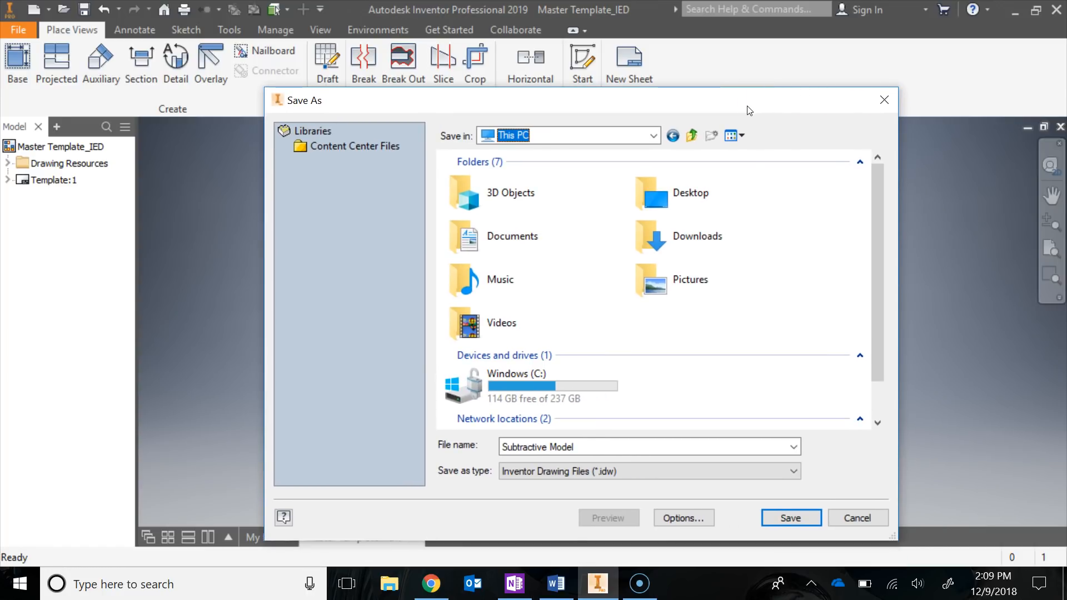
{"action": "left_click", "coordinate": [547, 448]}
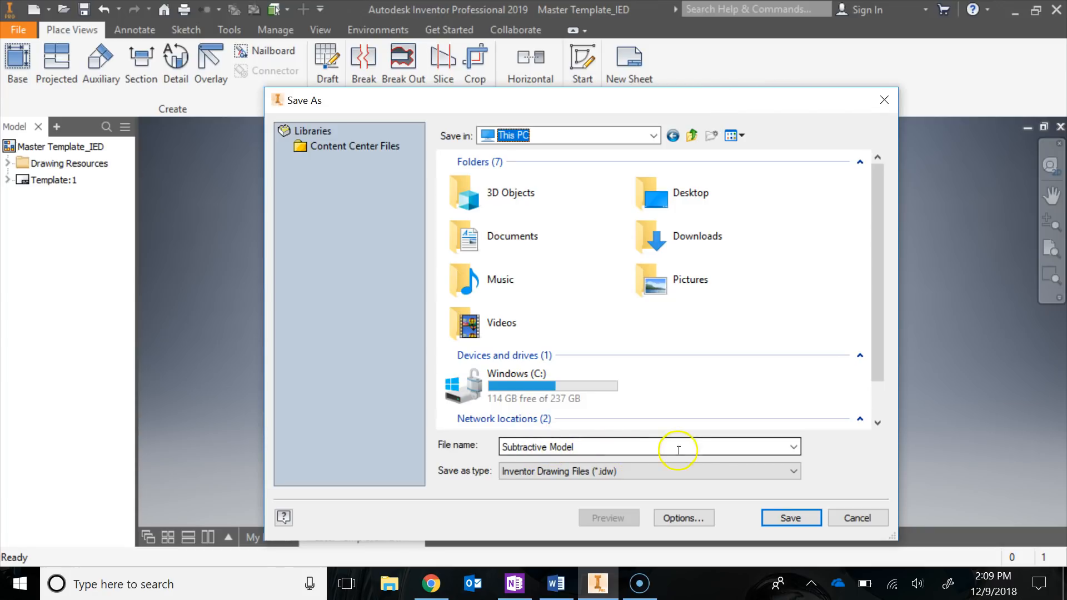
{"action": "left_click", "coordinate": [853, 518]}
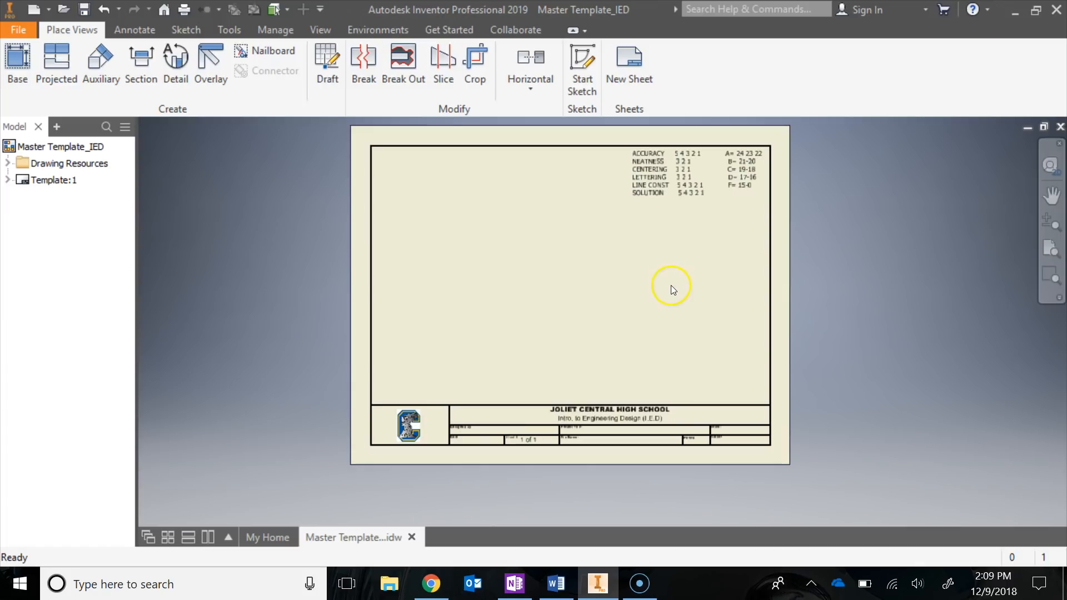
Edit the title block's field text, entering the designer's name in capitals and the project title SUBTRACTIVE MODEL
{"action": "left_click", "coordinate": [8, 180]}
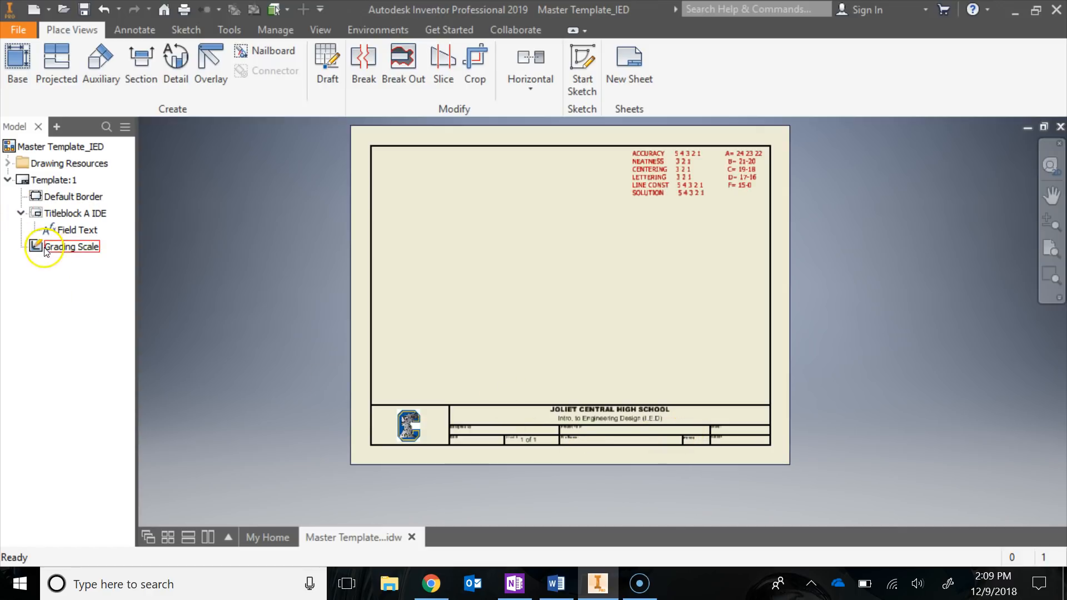
{"action": "double_click", "coordinate": [56, 231]}
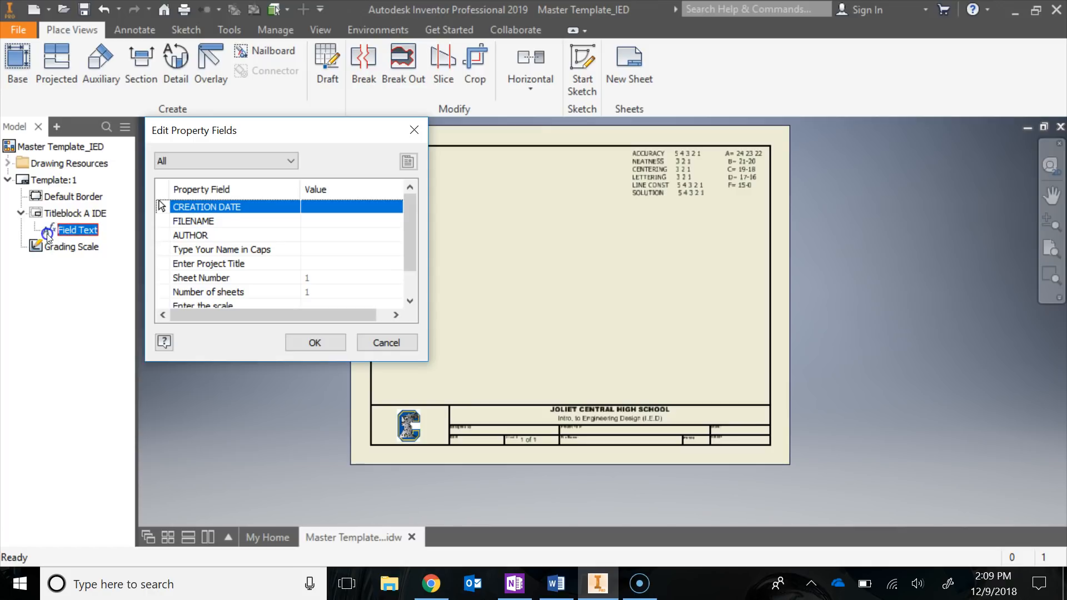
{"action": "left_click", "coordinate": [360, 221]}
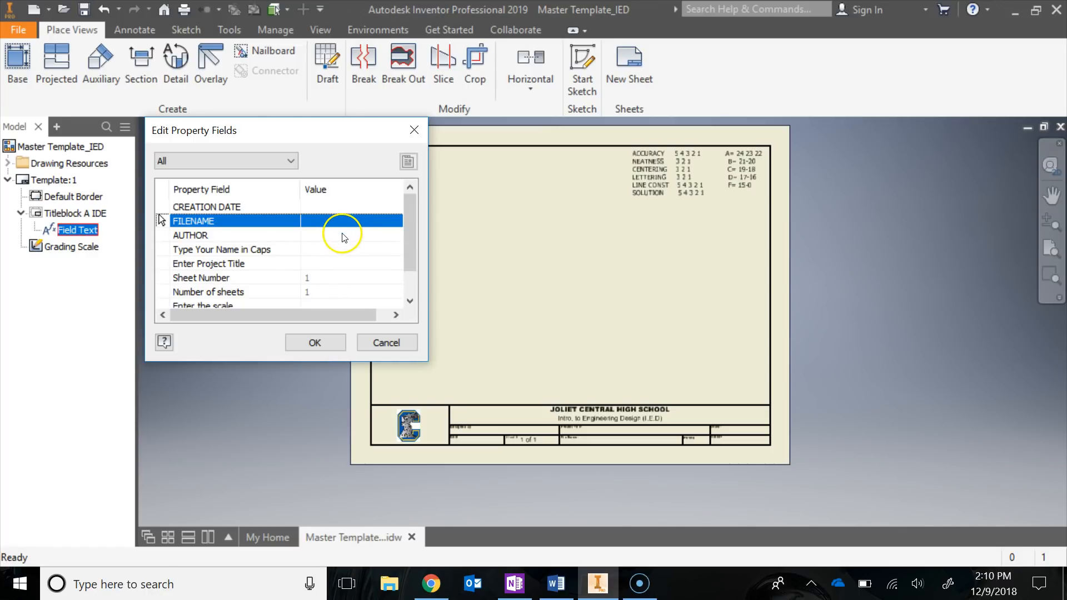
{"action": "left_click", "coordinate": [335, 249]}
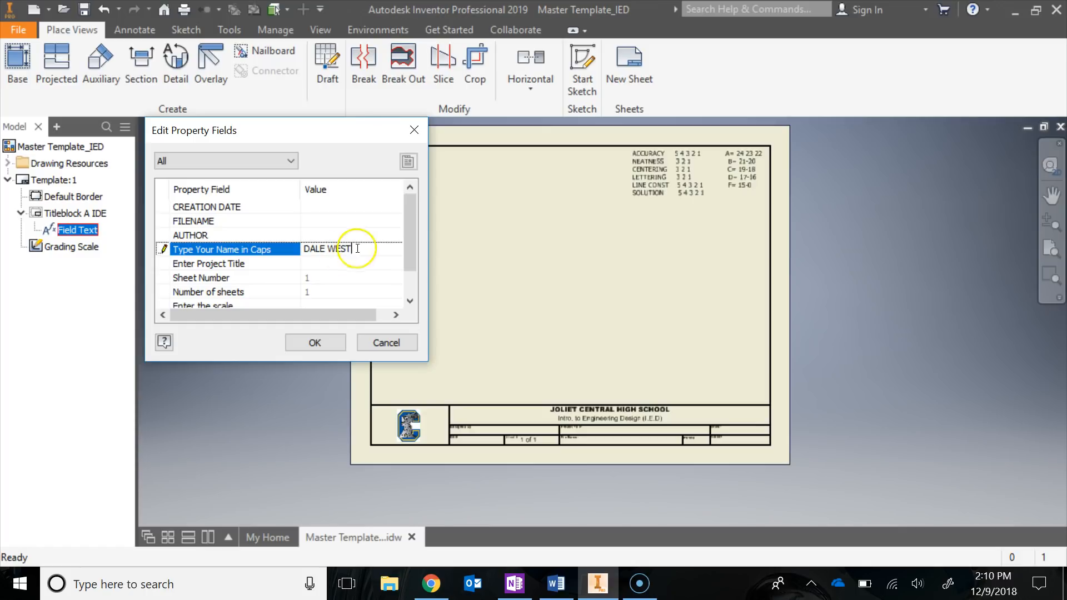
{"action": "left_click", "coordinate": [312, 265]}
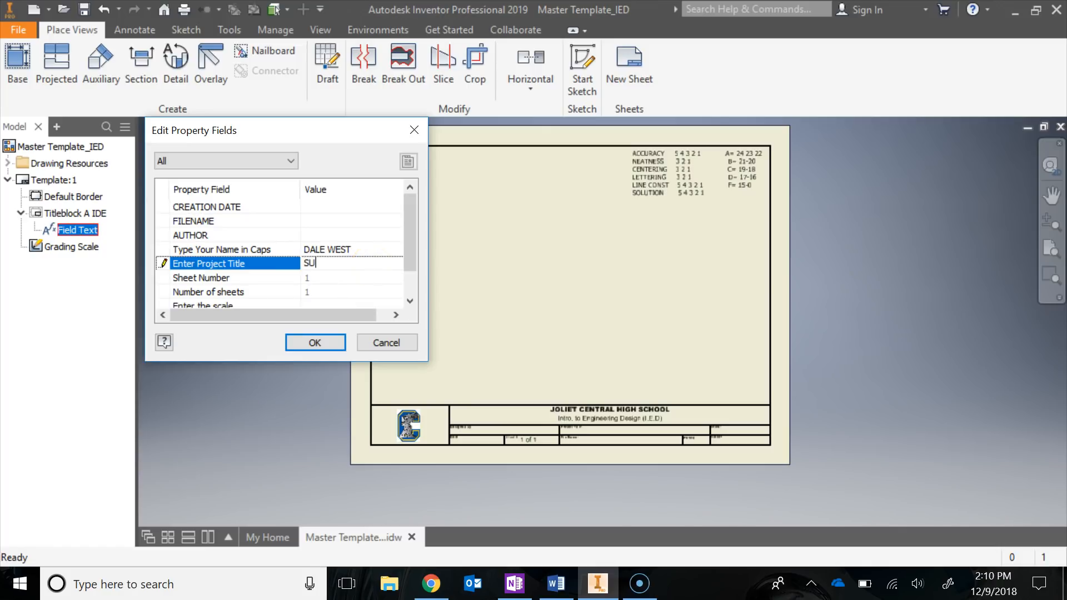
{"action": "type", "text": "SUBTRACT"}
Set the title block's scale to 1:1 and the period number to 1, and apply the property fields
{"action": "scroll", "coordinate": [294, 259], "scroll_direction": "down", "scroll_amount": 1}
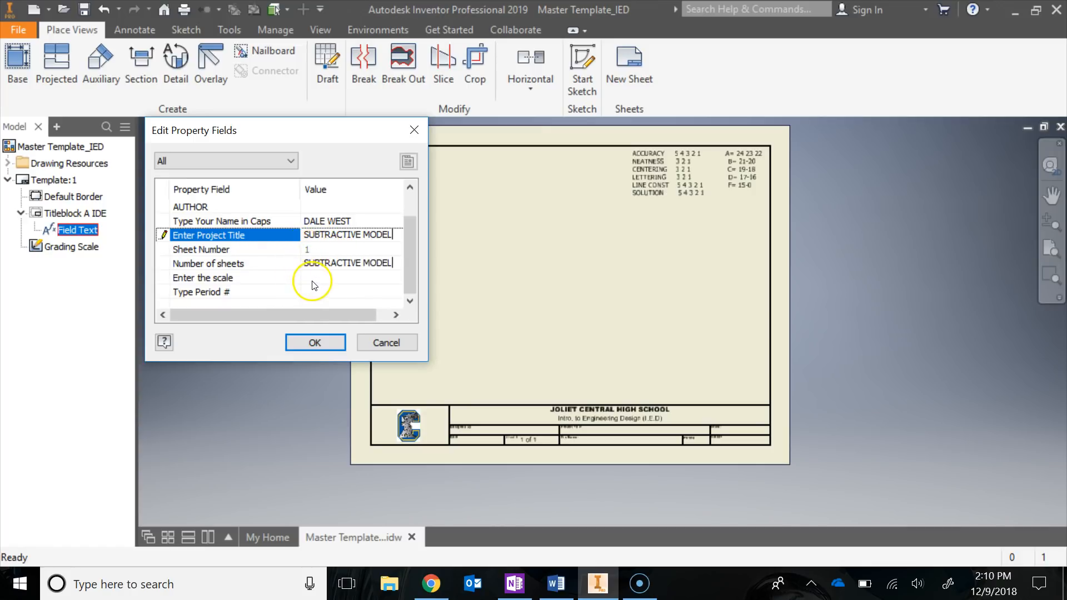
{"action": "left_click", "coordinate": [309, 279]}
{"action": "left_click", "coordinate": [384, 283]}
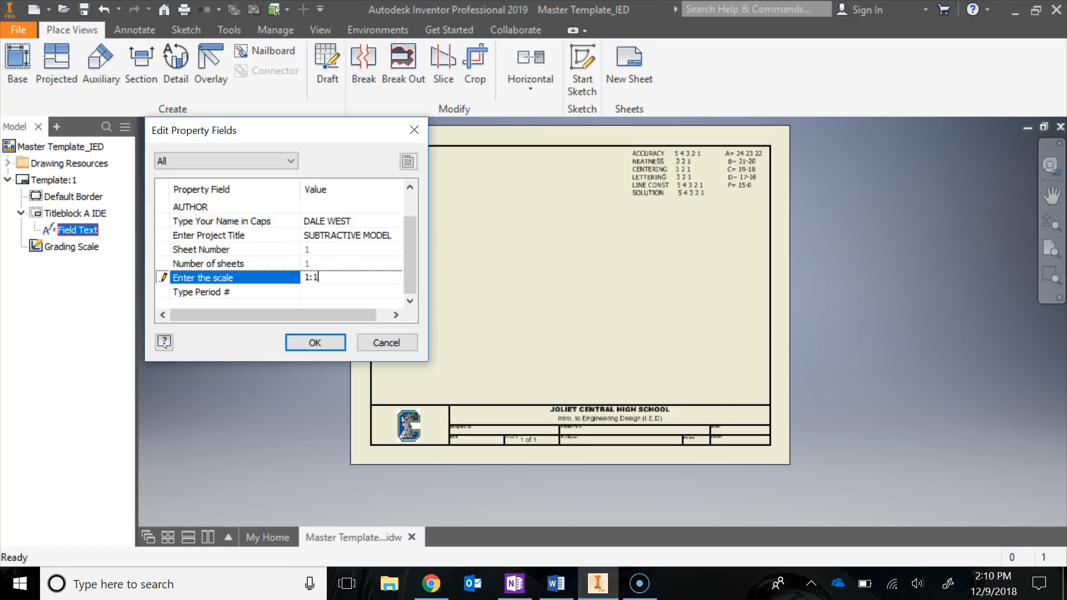
{"action": "left_click", "coordinate": [383, 287]}
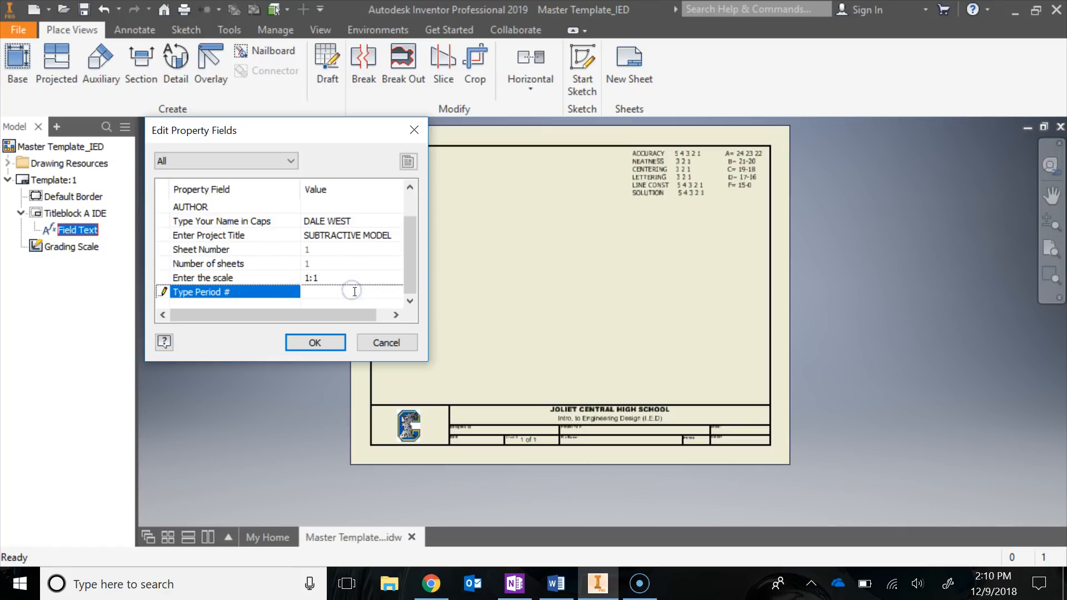
{"action": "type", "text": "1"}
{"action": "left_click", "coordinate": [341, 277]}
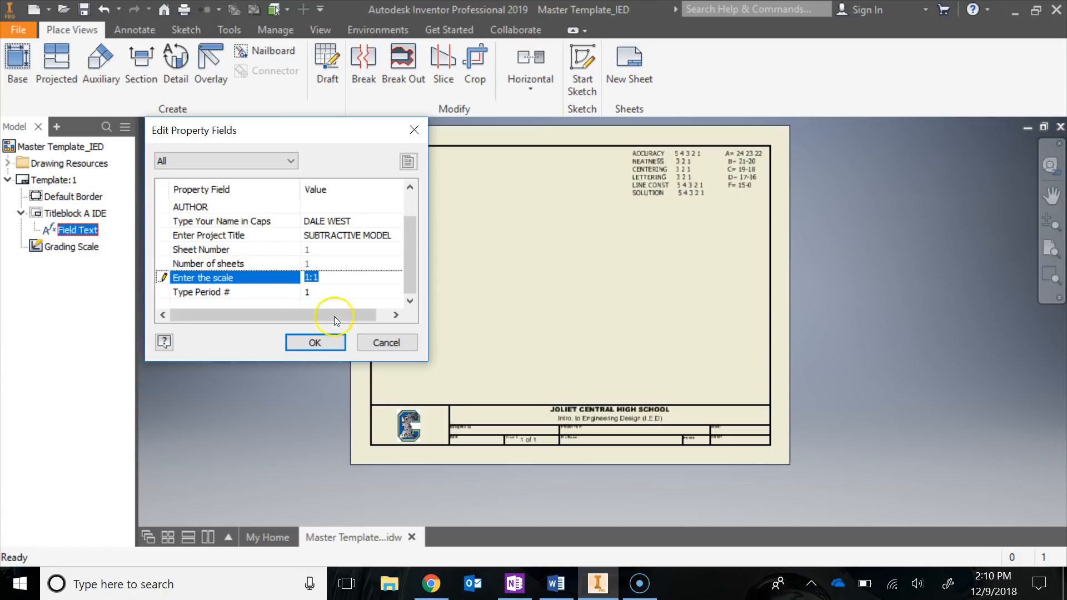
{"action": "left_click", "coordinate": [314, 342]}
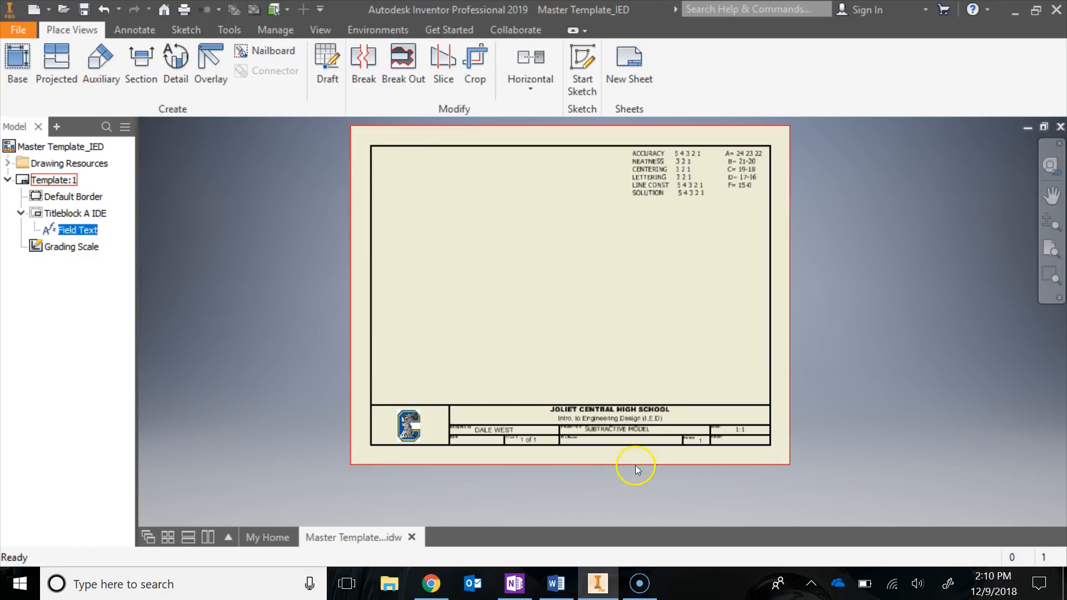
Examine the title block's designer, project title, scale, period, date, file name and author fields on the sheet
{"action": "scroll", "coordinate": [636, 465], "scroll_direction": "down", "scroll_amount": 5}
{"action": "scroll", "coordinate": [636, 465], "scroll_direction": "up", "scroll_amount": 3}
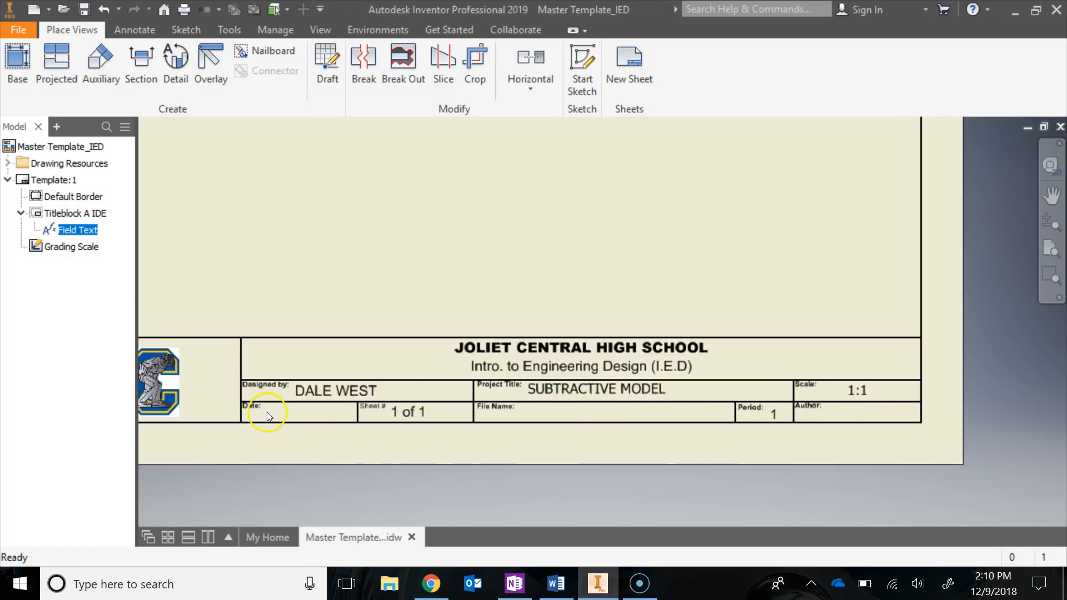
{"action": "scroll", "coordinate": [767, 368], "scroll_direction": "up", "scroll_amount": 3}
{"action": "scroll", "coordinate": [768, 368], "scroll_direction": "up", "scroll_amount": 3}
{"action": "middle_click_drag", "start_coordinate": [786, 302], "coordinate": [684, 344]}
{"action": "scroll", "coordinate": [680, 341], "scroll_direction": "down", "scroll_amount": 3}
{"action": "scroll", "coordinate": [679, 340], "scroll_direction": "up", "scroll_amount": 3}
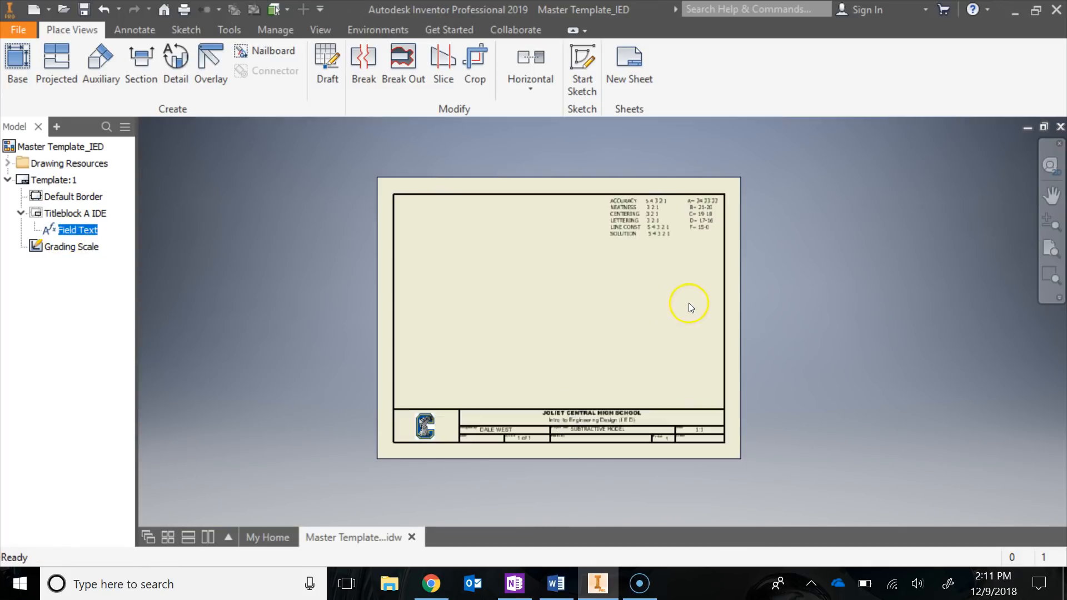